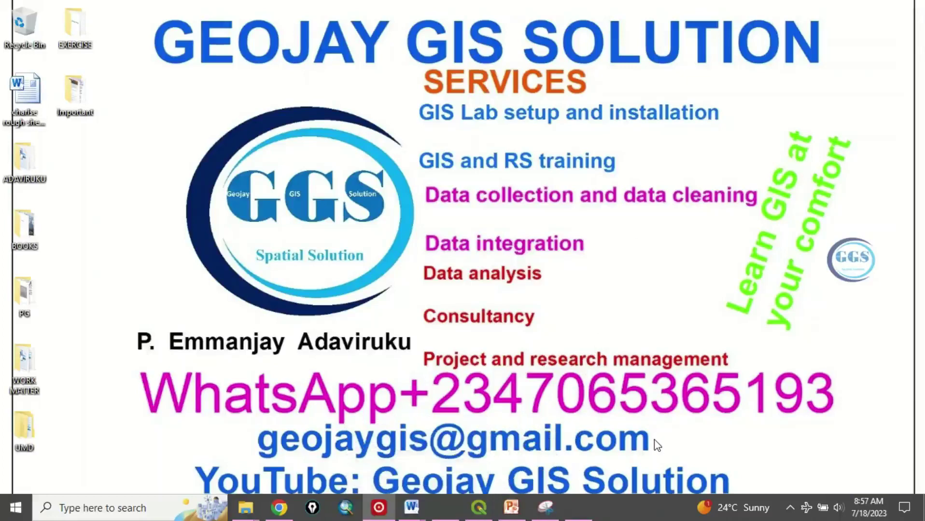
# - Close the title slide viewer and bring the QGIS project window to the front
pyautogui.click(586, 515)
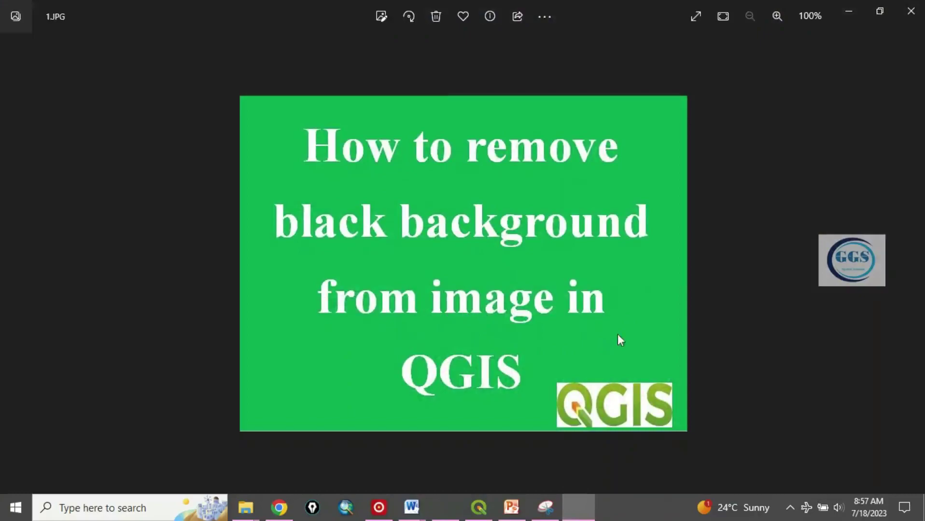
pyautogui.click(847, 13)
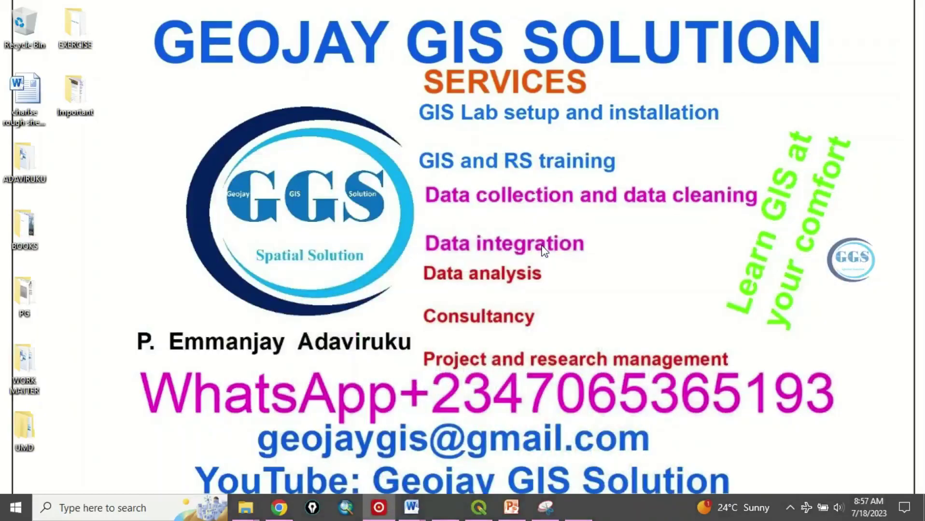
pyautogui.click(478, 508)
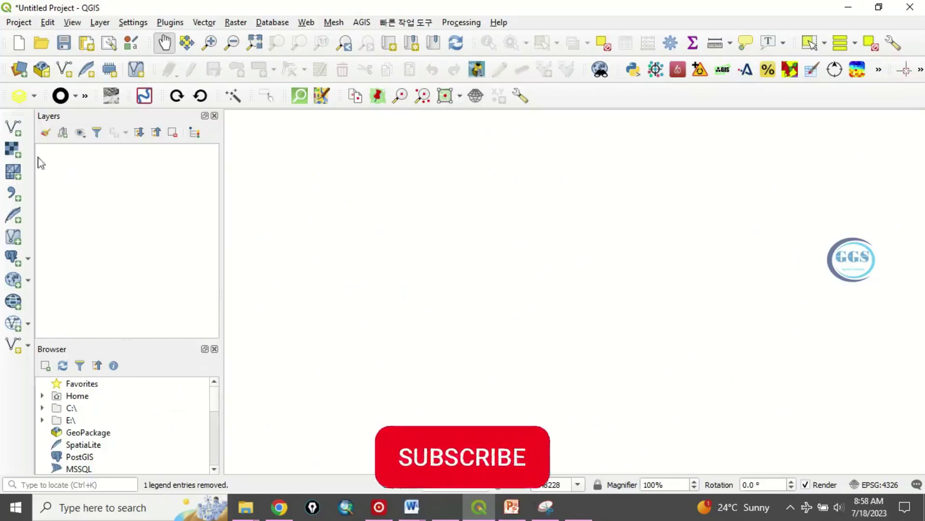
# - Add Wuse_Image.tif from the EXERCISE folder as a raster layer via Data Source Manager
pyautogui.click(12, 151)
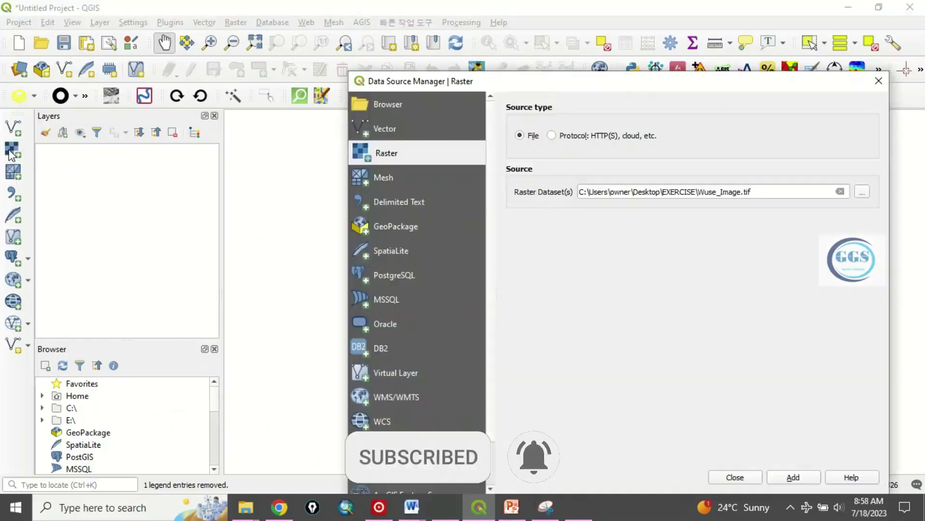
pyautogui.click(862, 192)
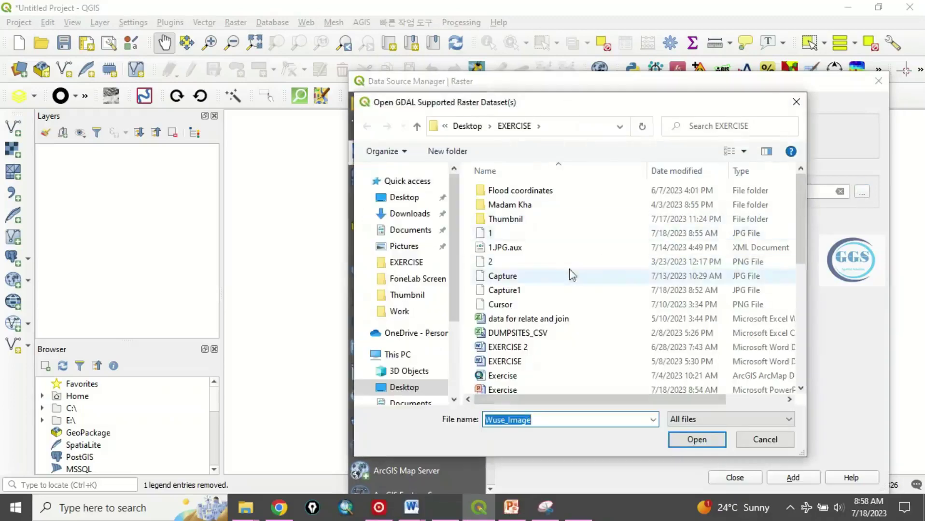
pyautogui.scroll(-2, 545, 310)
pyautogui.scroll(-2, 545, 310)
pyautogui.scroll(-2, 545, 310)
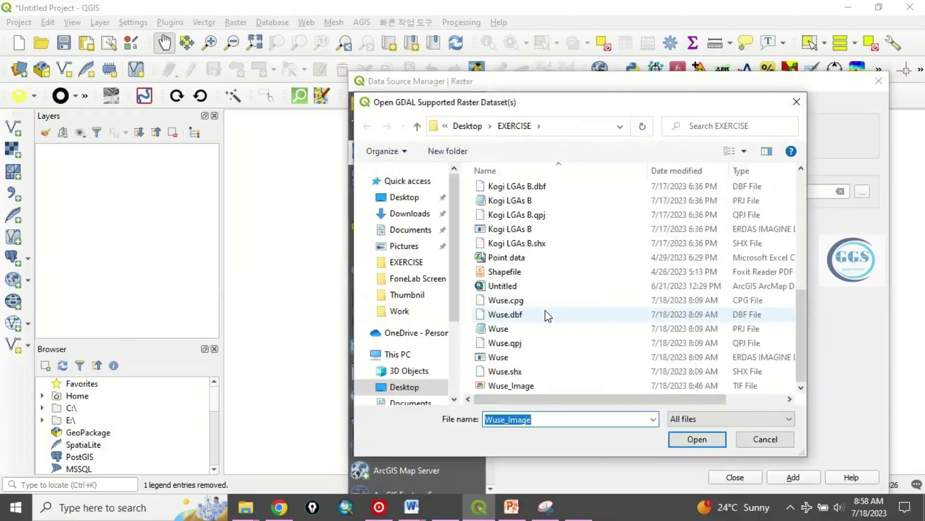
pyautogui.click(516, 391)
pyautogui.click(696, 442)
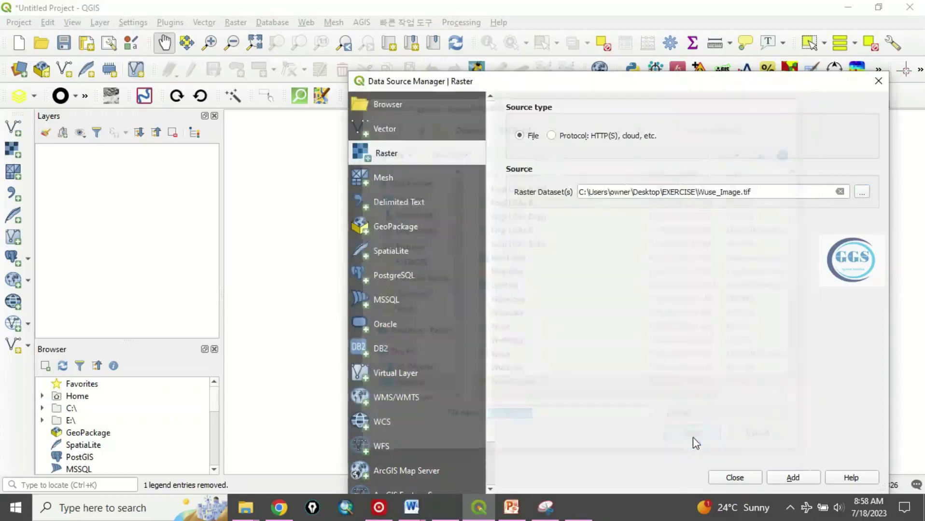
pyautogui.moveTo(687, 78); pyautogui.dragTo(660, 26)
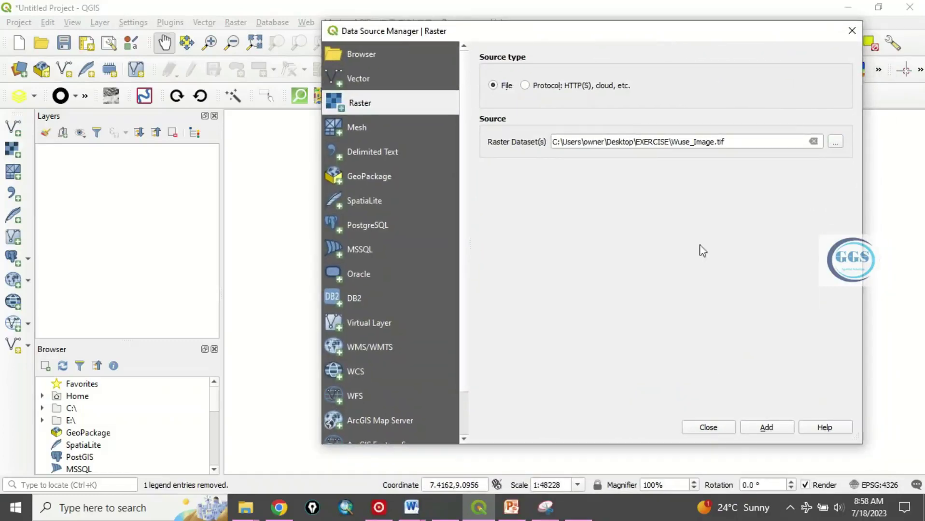
pyautogui.click(771, 432)
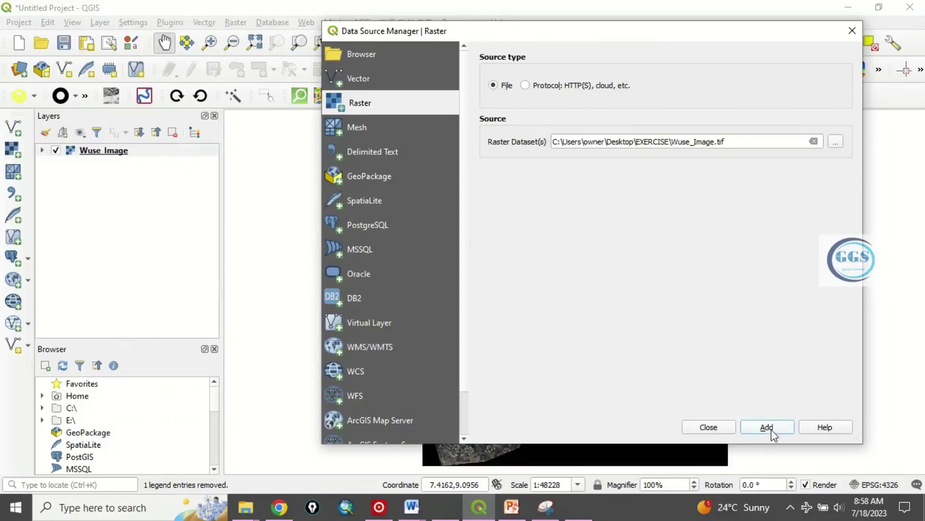
pyautogui.click(708, 427)
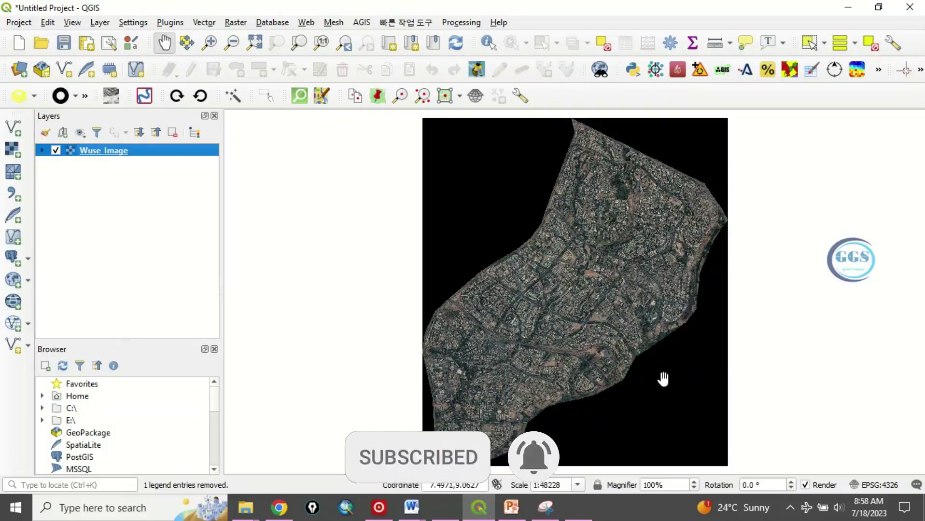
# - Set 0 as Wuse_Image's additional no-data value under Transparency, then apply
pyautogui.rightClick(102, 159)
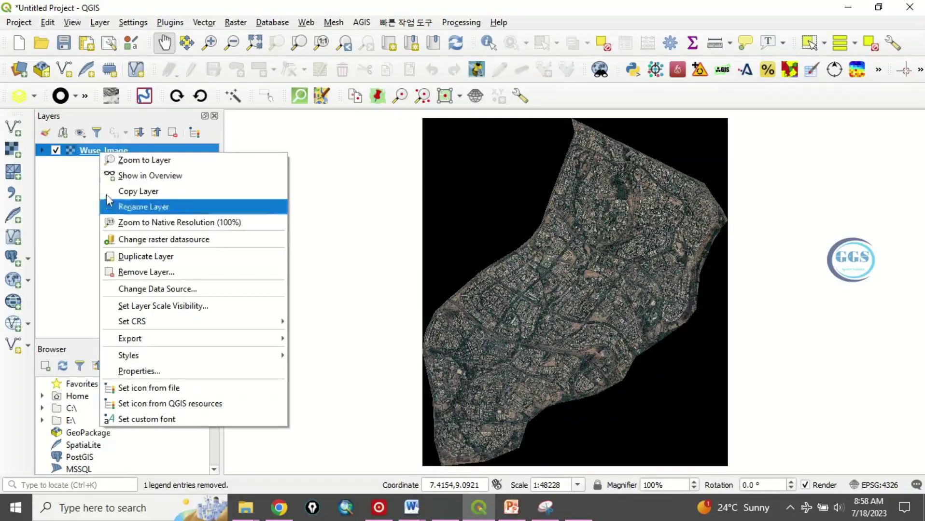
pyautogui.click(138, 372)
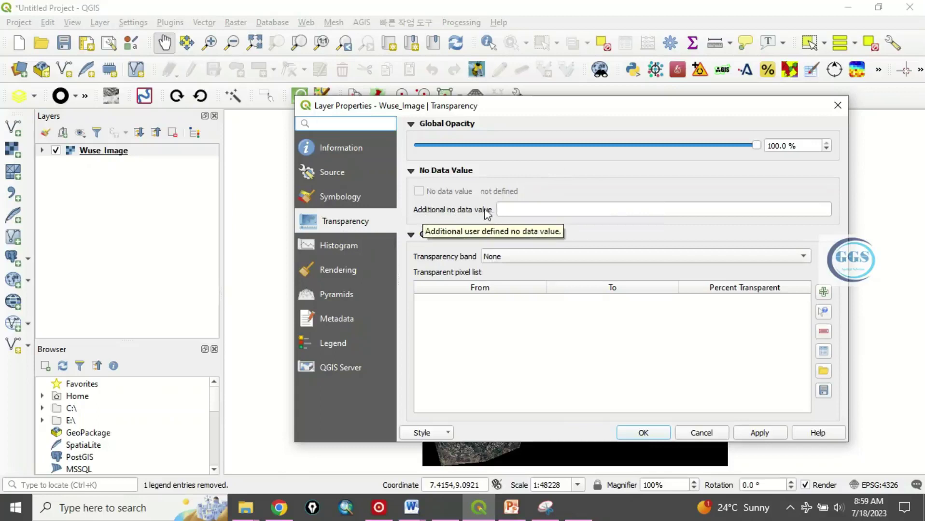
pyautogui.click(504, 210)
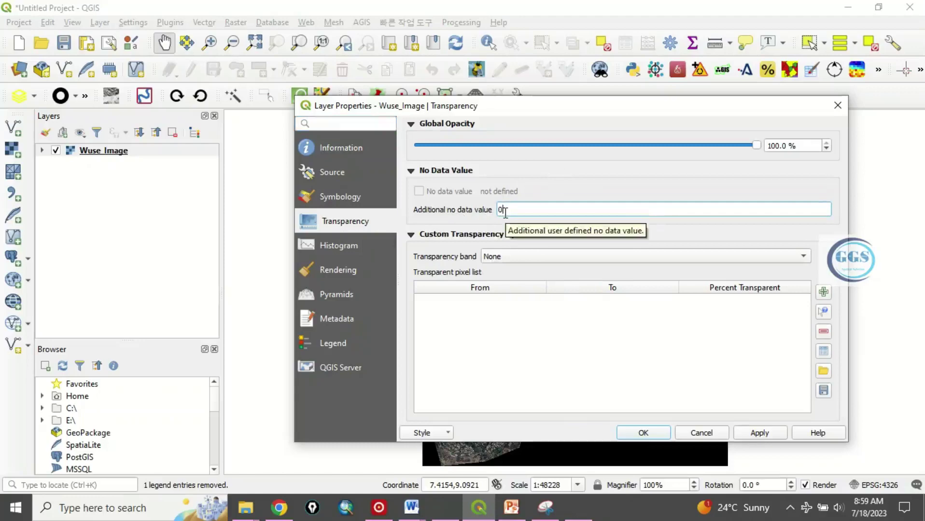
pyautogui.write('0')
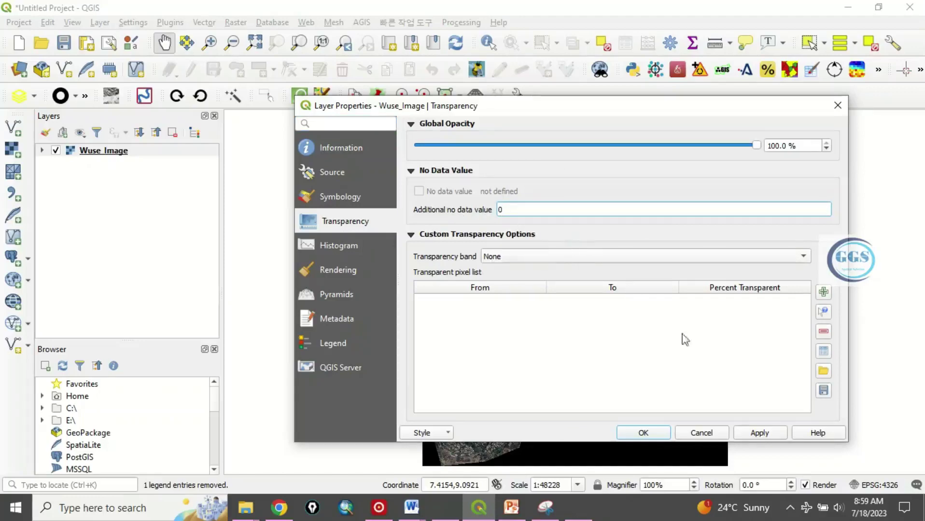
pyautogui.click(750, 434)
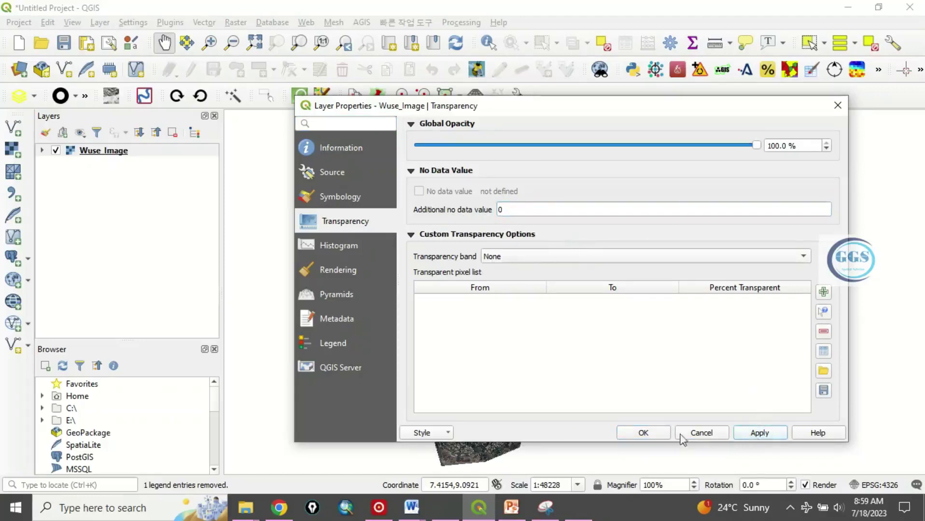
pyautogui.click(642, 434)
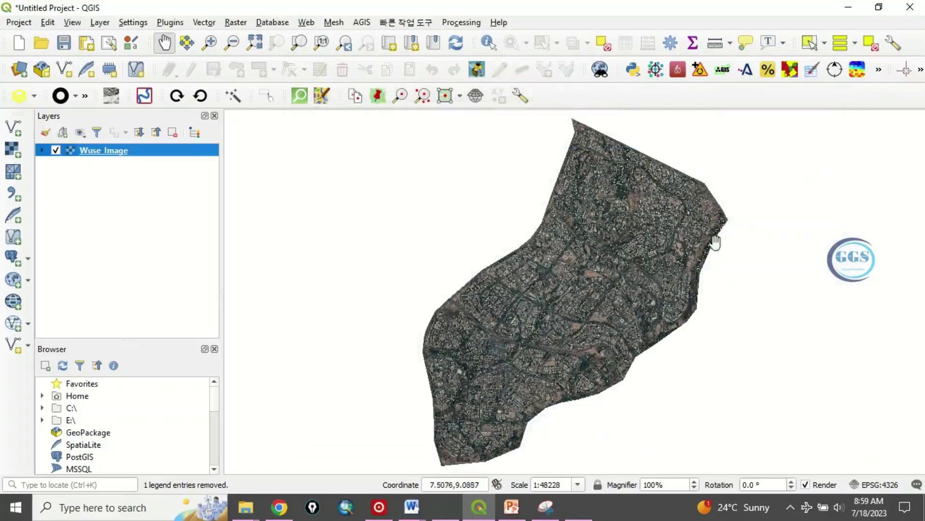